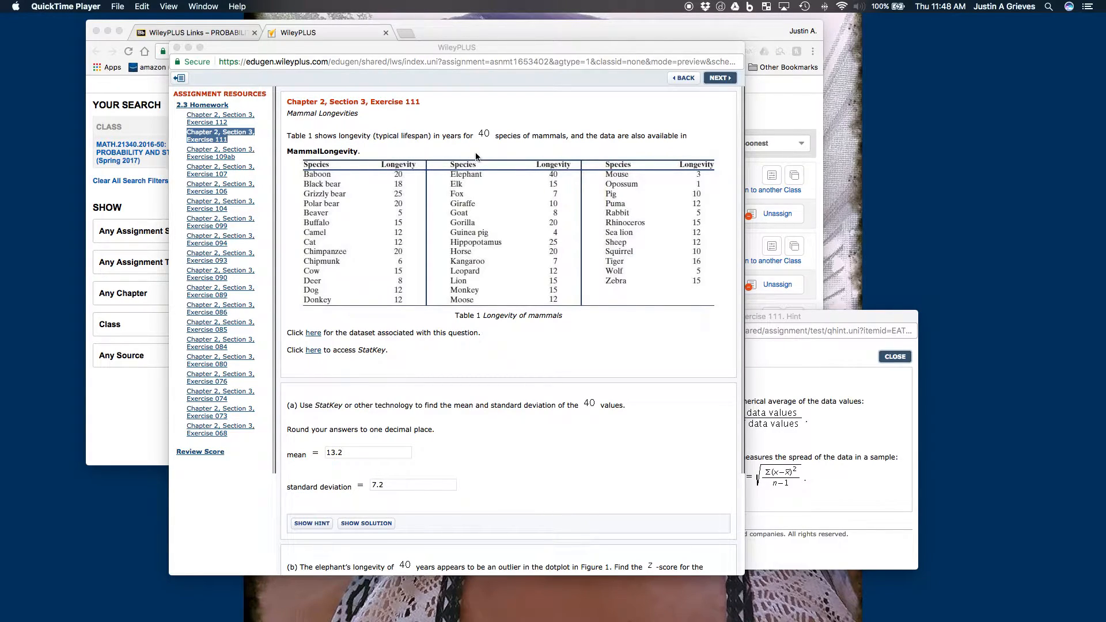
# - Close the exercise hint window and open StatKey's descriptive statistics for one quantitative variable from the exercise's StatKey link
pyautogui.click(795, 373)
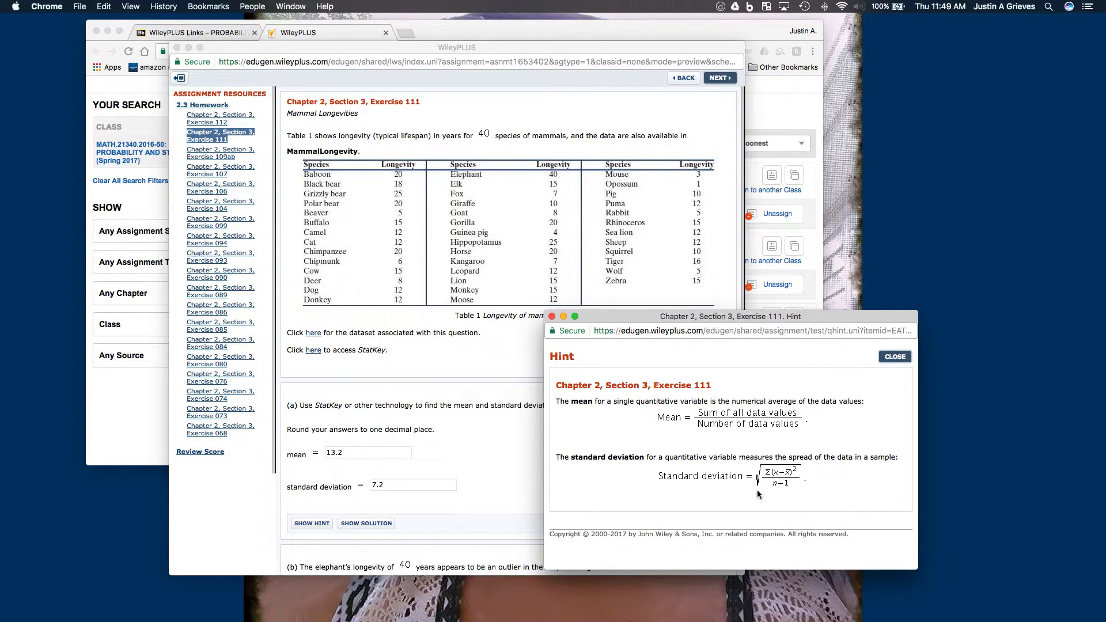
pyautogui.click(553, 317)
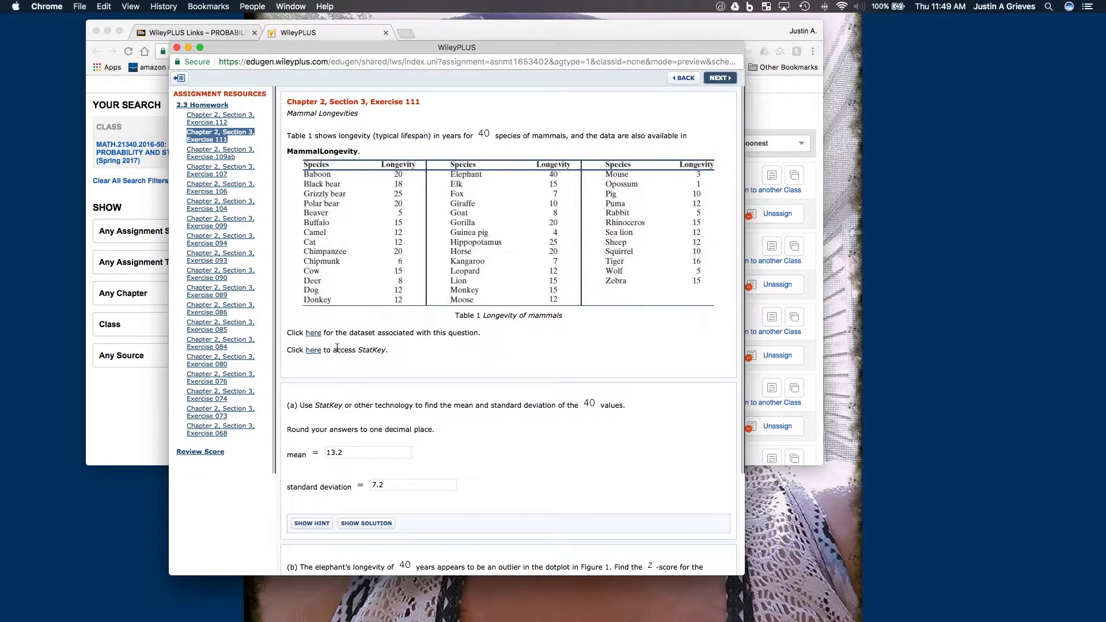
pyautogui.click(318, 353)
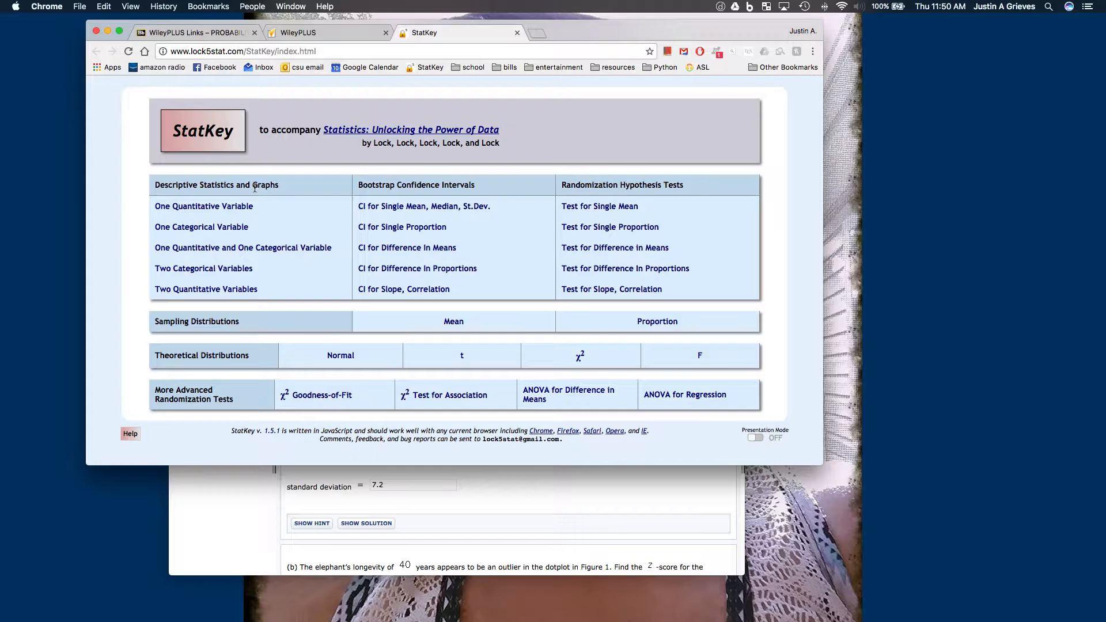
pyautogui.click(223, 207)
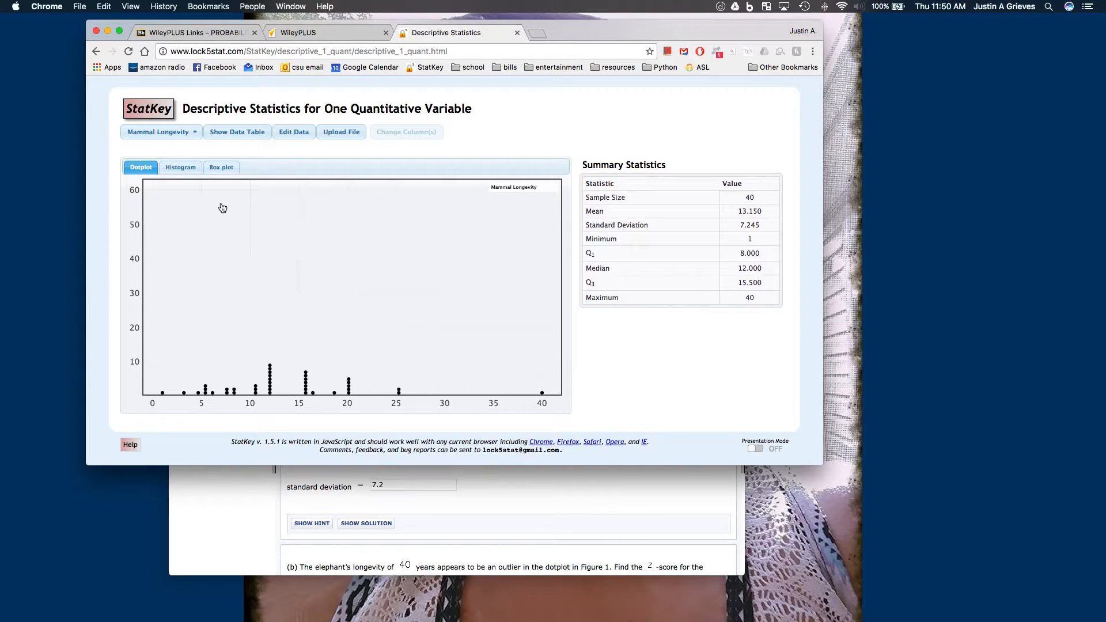
# - View the Mammal Longevity data as a histogram with 11 buckets, a box plot and a dotplot, and list the available datasets
pyautogui.click(194, 170)
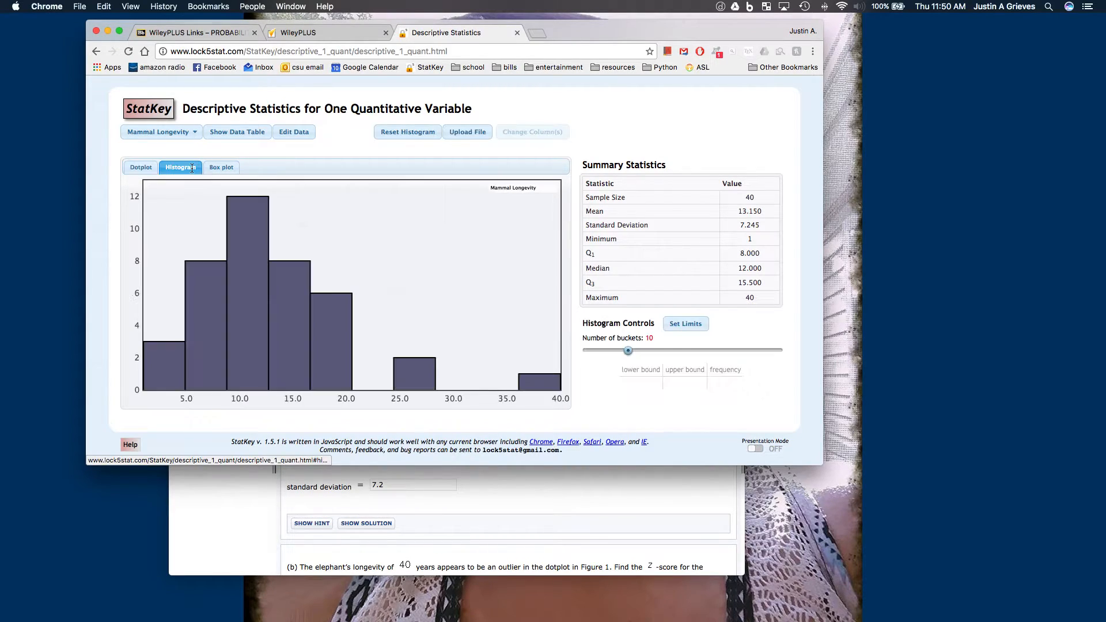
pyautogui.moveTo(628, 349)
pyautogui.mouseDown()
pyautogui.moveTo(693, 352)
pyautogui.moveTo(632, 354)
pyautogui.mouseUp()
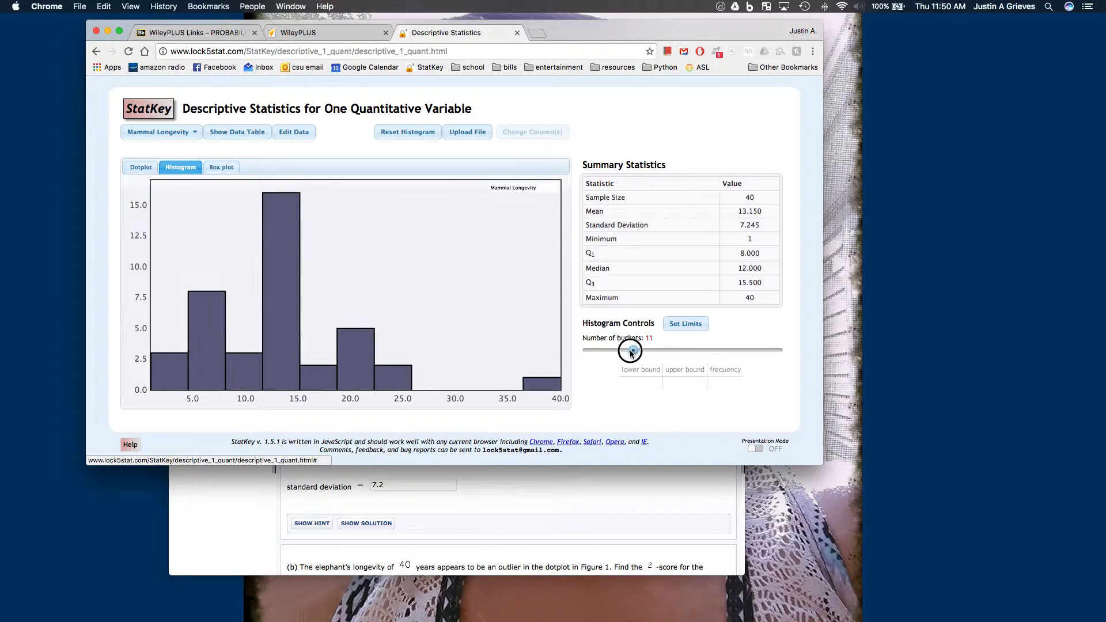
pyautogui.click(228, 167)
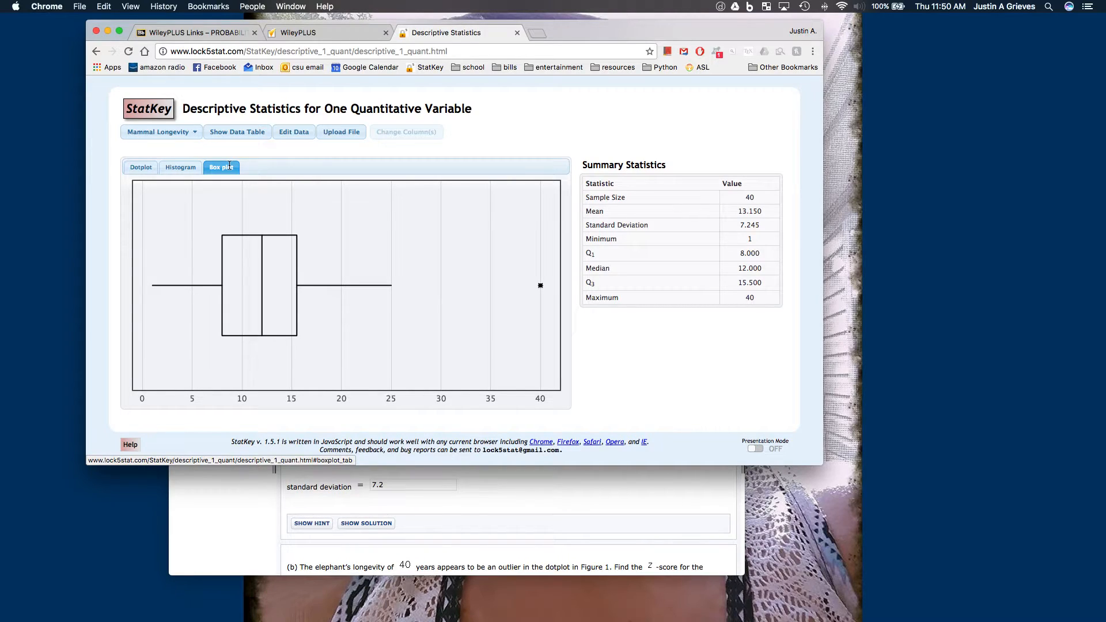
pyautogui.click(139, 172)
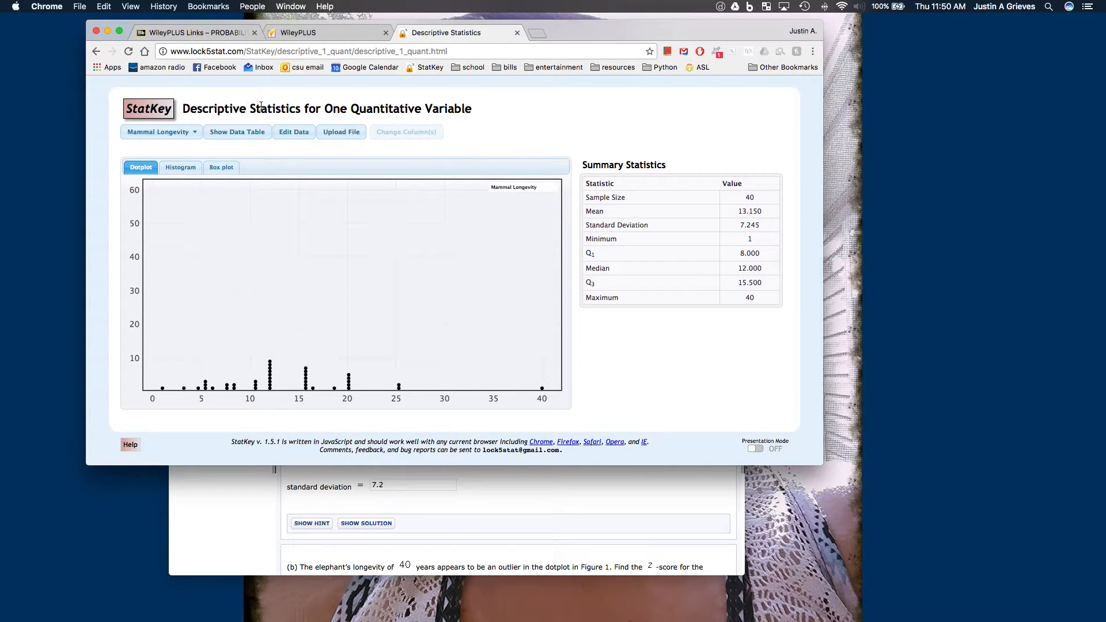
pyautogui.click(190, 134)
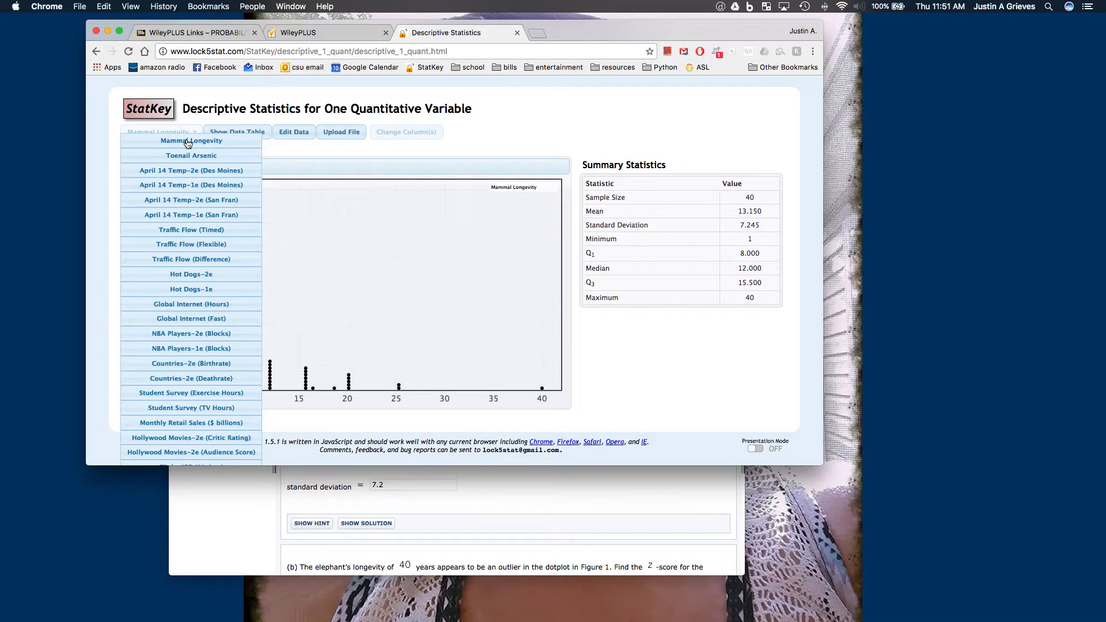
# - From the WileyPLUS exercise's dataset references, download the Excel version of MammalLongevity and open it in Excel
pyautogui.click(535, 482)
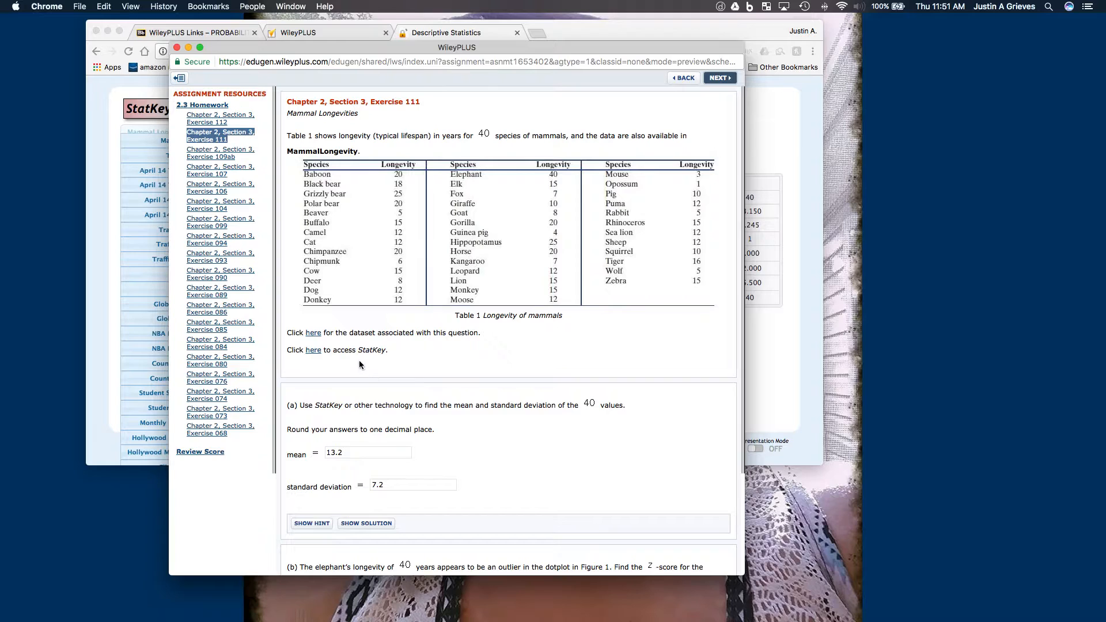
pyautogui.click(314, 335)
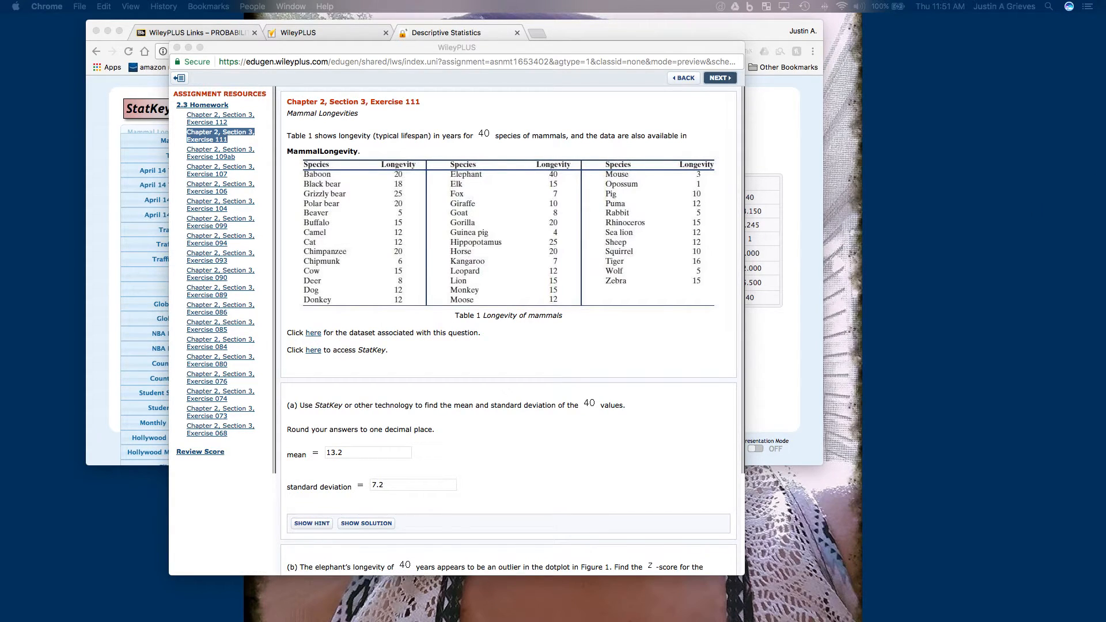
pyautogui.moveTo(746, 216); pyautogui.dragTo(598, 178)
pyautogui.scroll(-3, 642, 322)
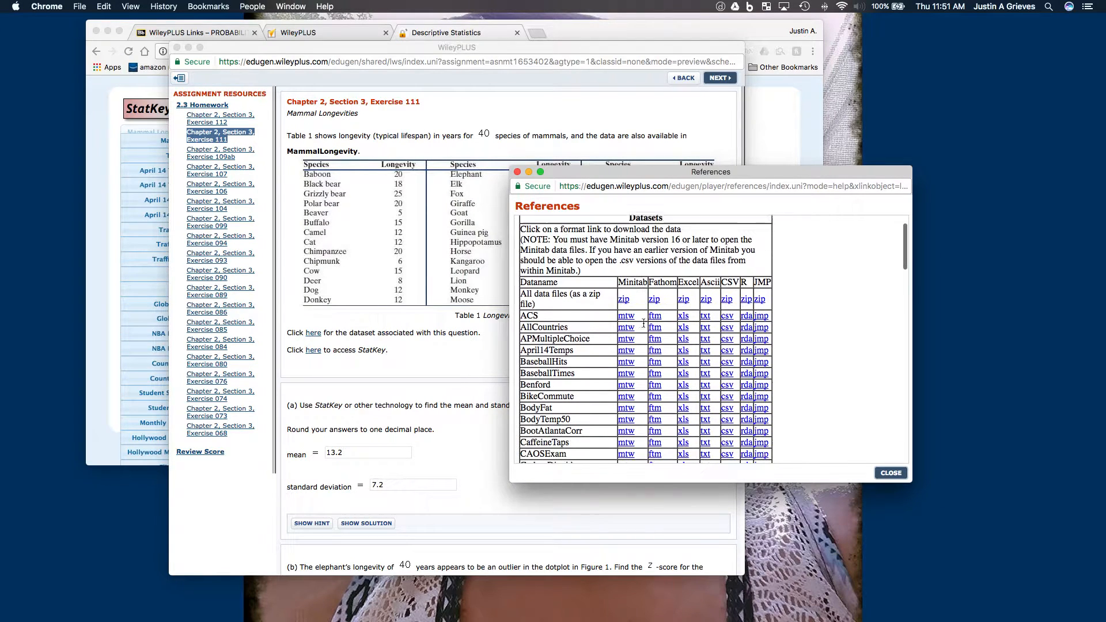
pyautogui.scroll(-6, 643, 325)
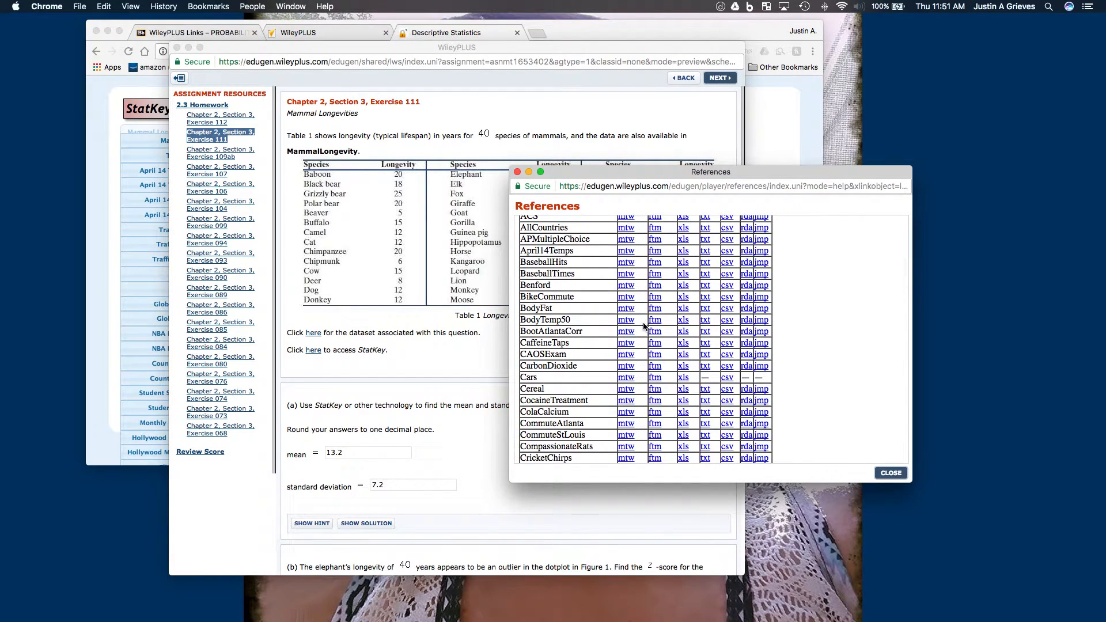
pyautogui.scroll(-5, 643, 325)
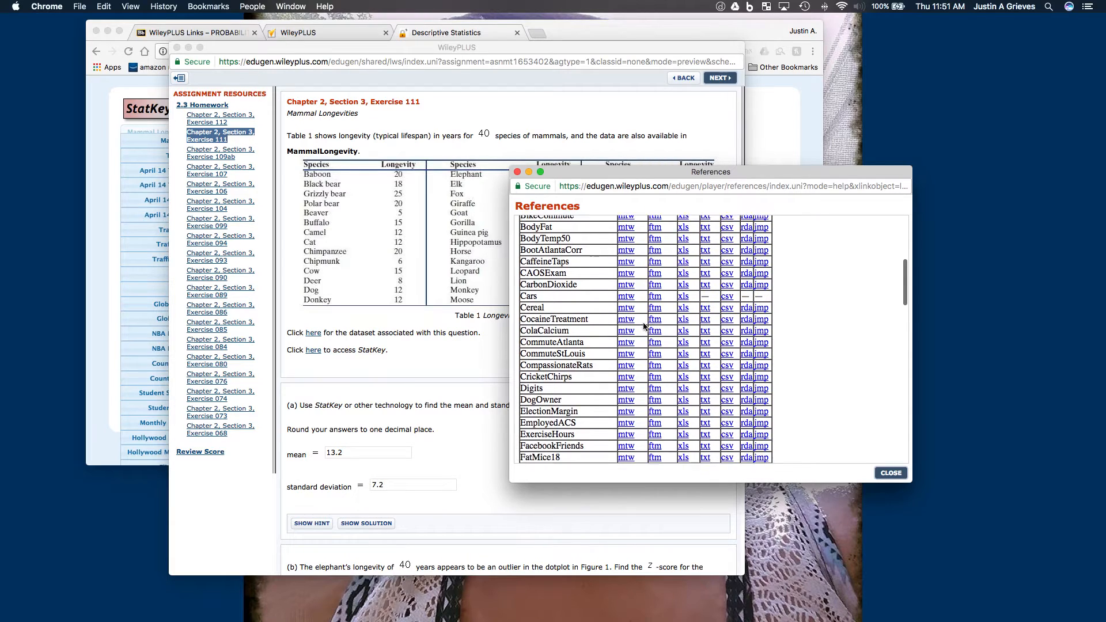
pyautogui.scroll(-15, 644, 326)
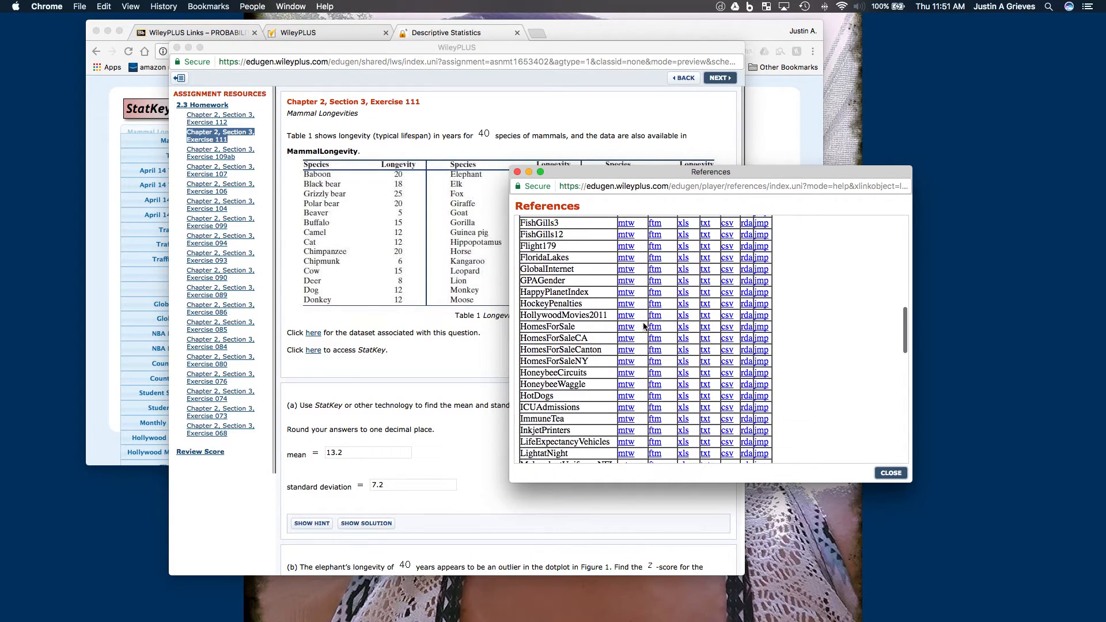
pyautogui.scroll(-3, 643, 326)
pyautogui.scroll(-2, 643, 326)
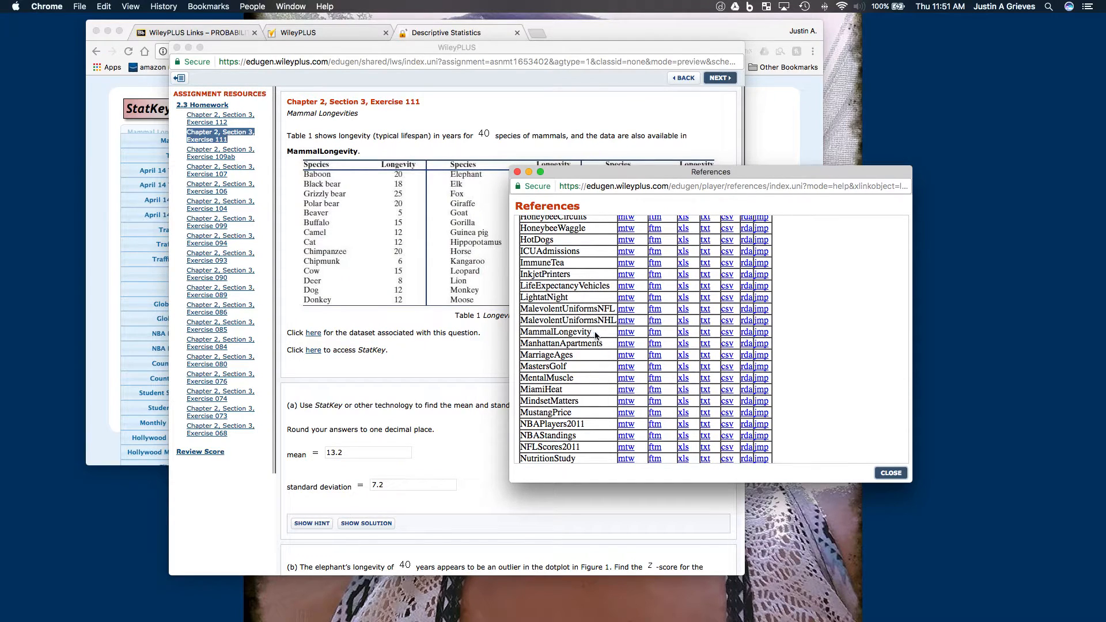
pyautogui.click(686, 334)
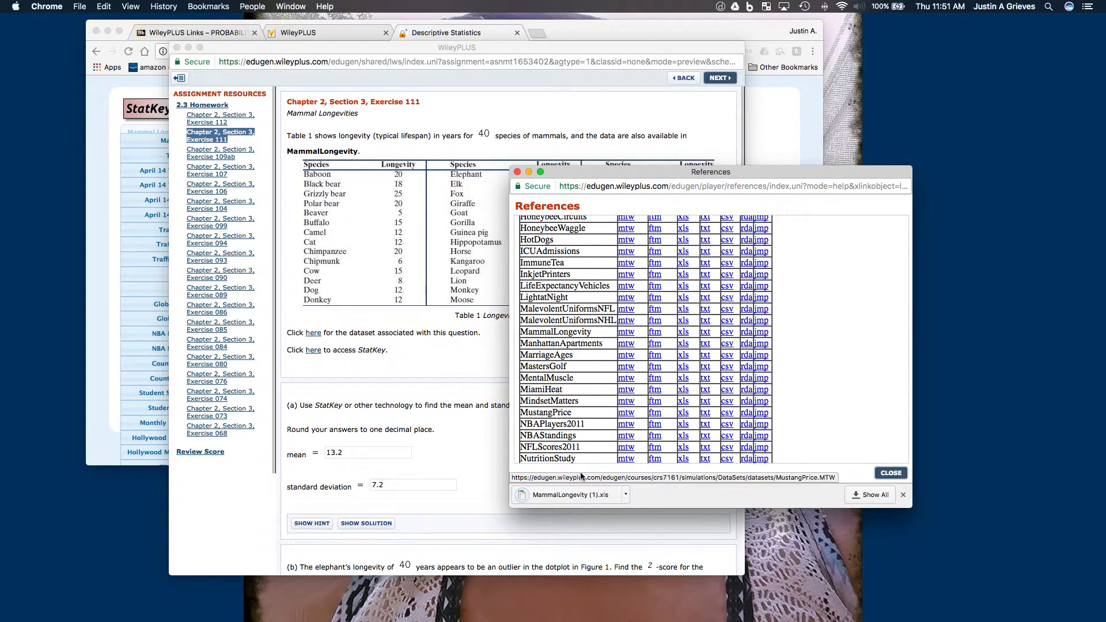
pyautogui.click(571, 494)
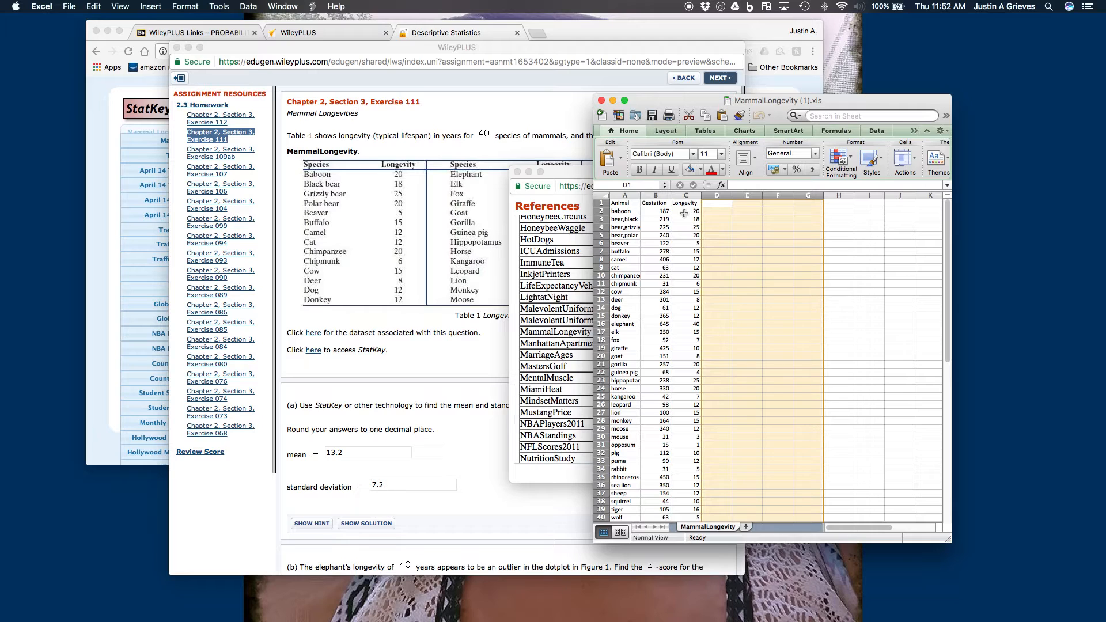
# - Copy all the Longevity values without the header, from baboon through zebra (C2 to C41)
pyautogui.click(683, 214)
pyautogui.scroll(-6, 692, 347)
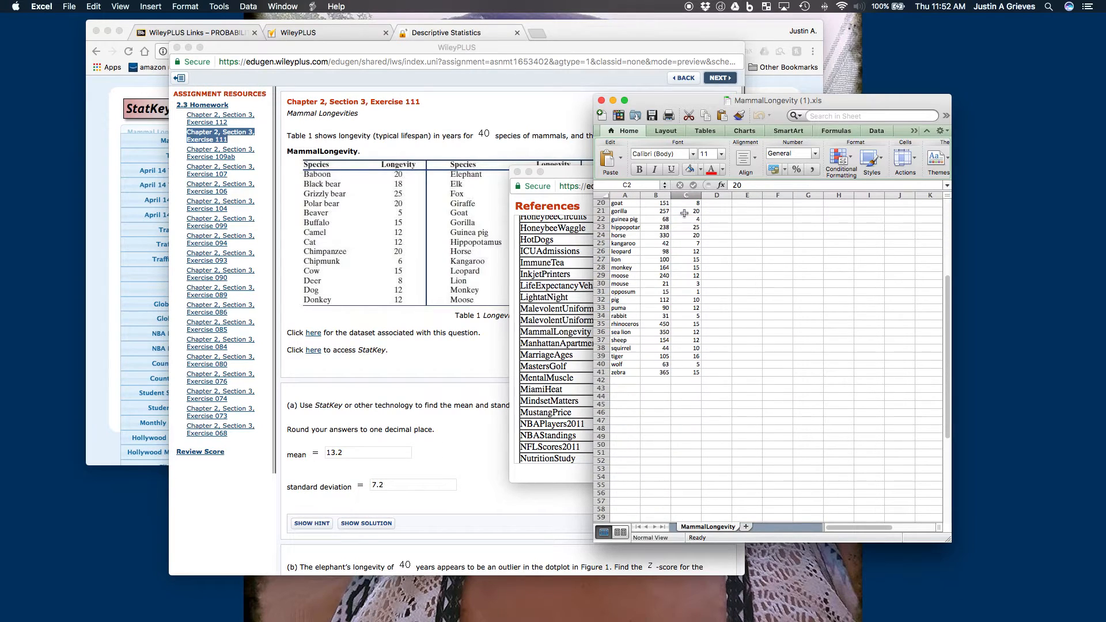
pyautogui.keyDown('shift'); pyautogui.click(688, 372); pyautogui.keyUp('shift')
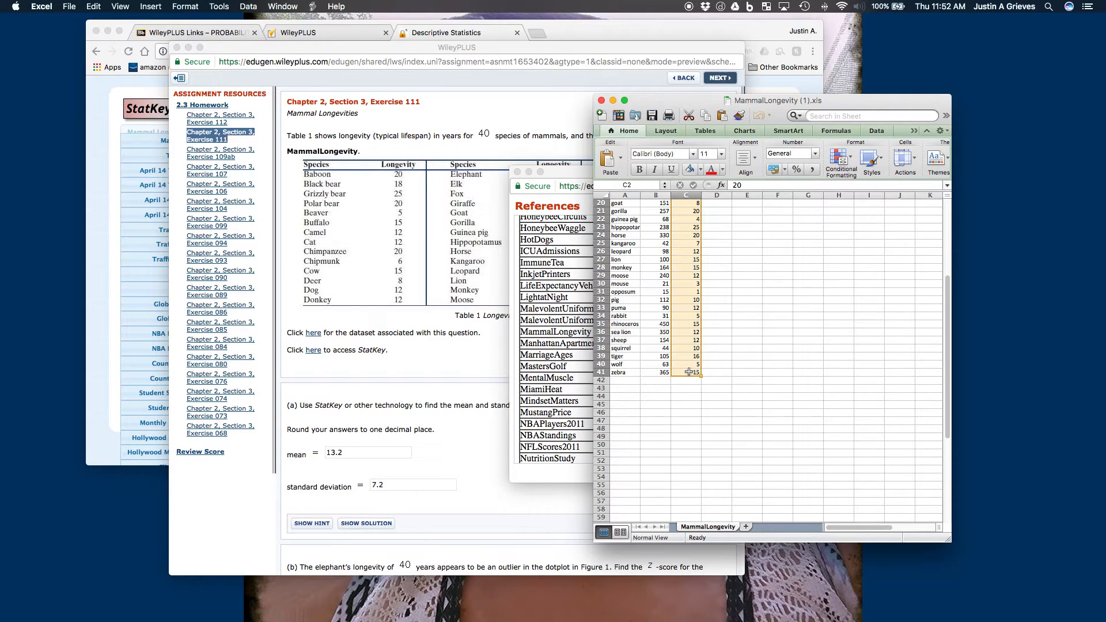
pyautogui.press('super+c')
pyautogui.scroll(6, 689, 372)
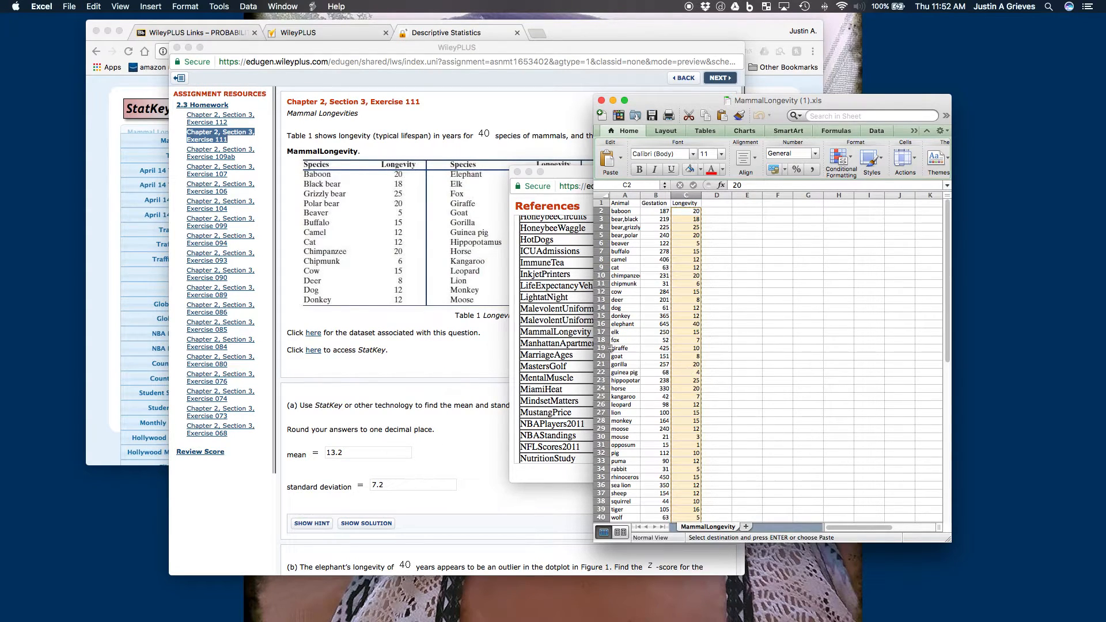
# - Switch back to StatKey and replace the entire contents of the dataset being edited with the copied longevity values
pyautogui.click(113, 259)
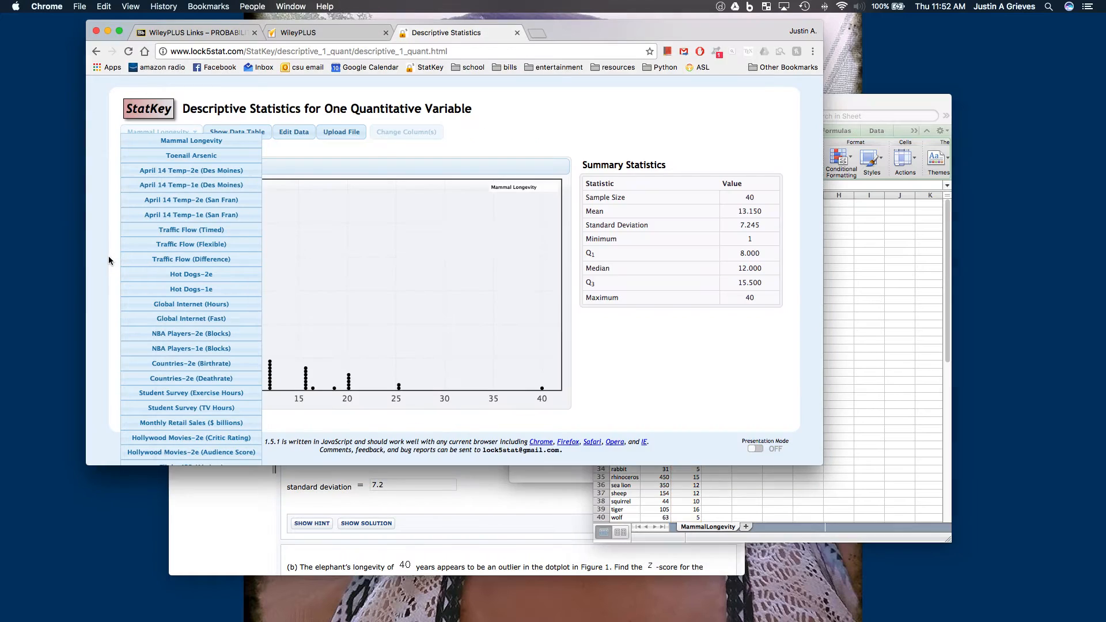
pyautogui.click(326, 154)
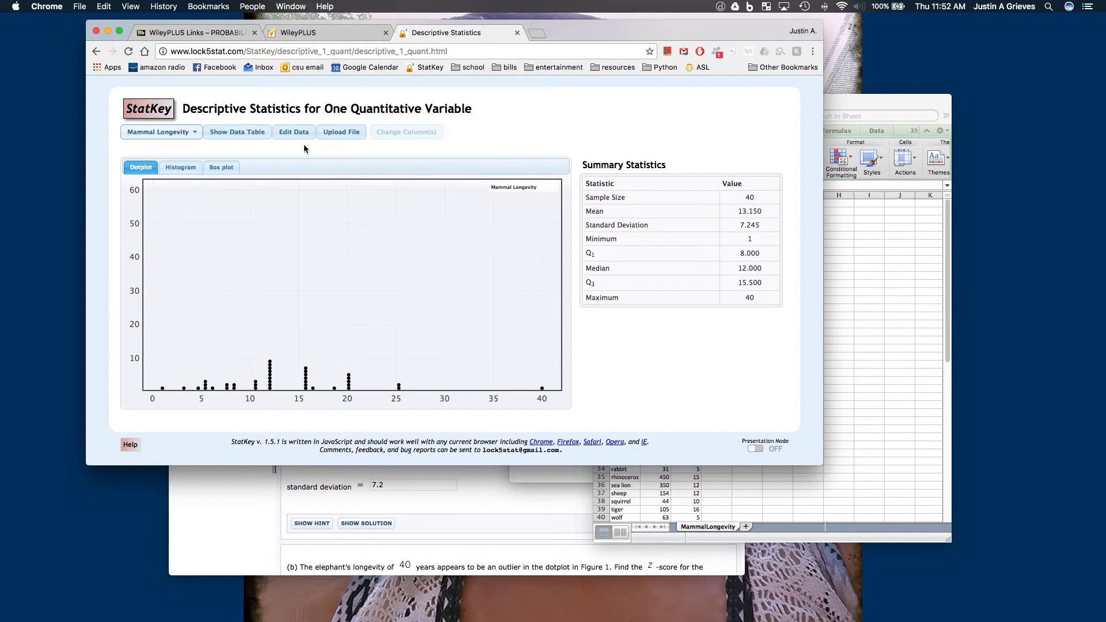
pyautogui.click(301, 136)
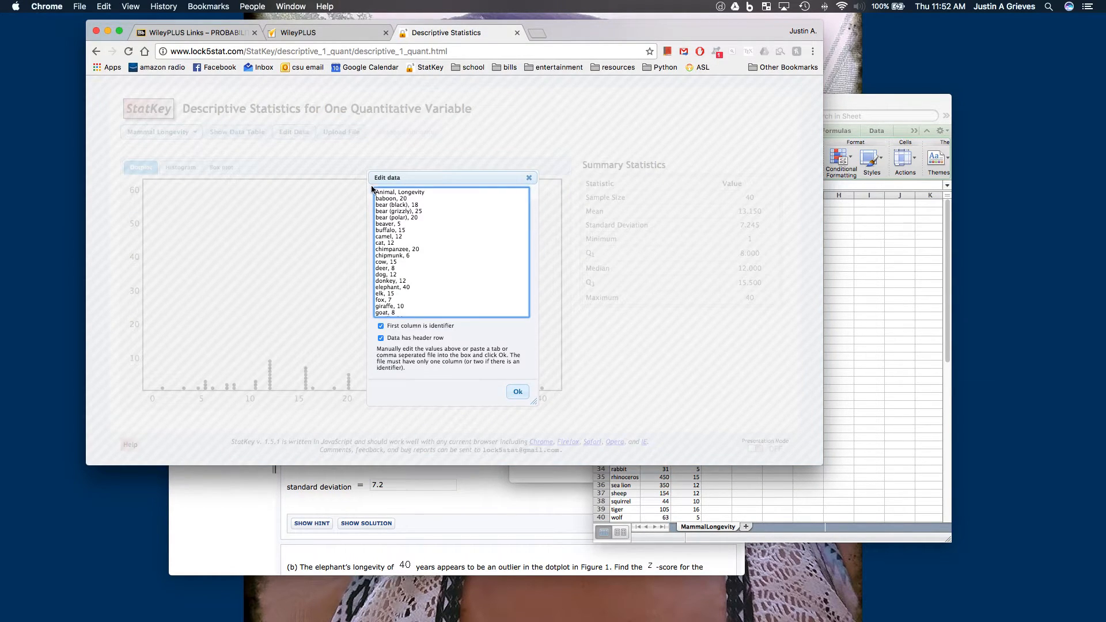
pyautogui.moveTo(377, 195); pyautogui.dragTo(422, 365)
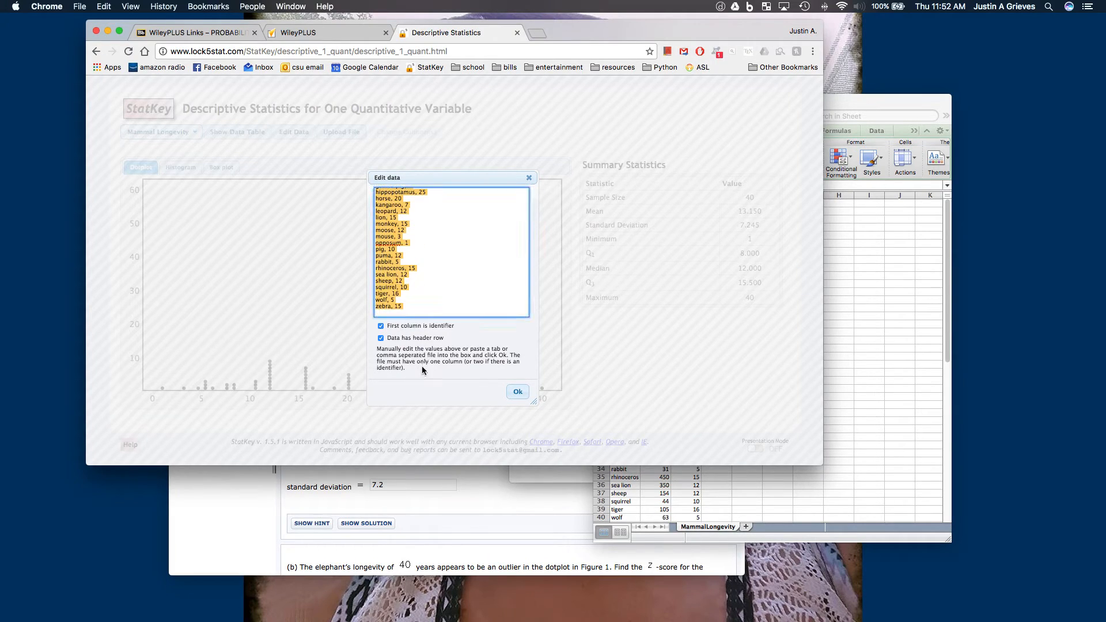
pyautogui.press('BackSpace')
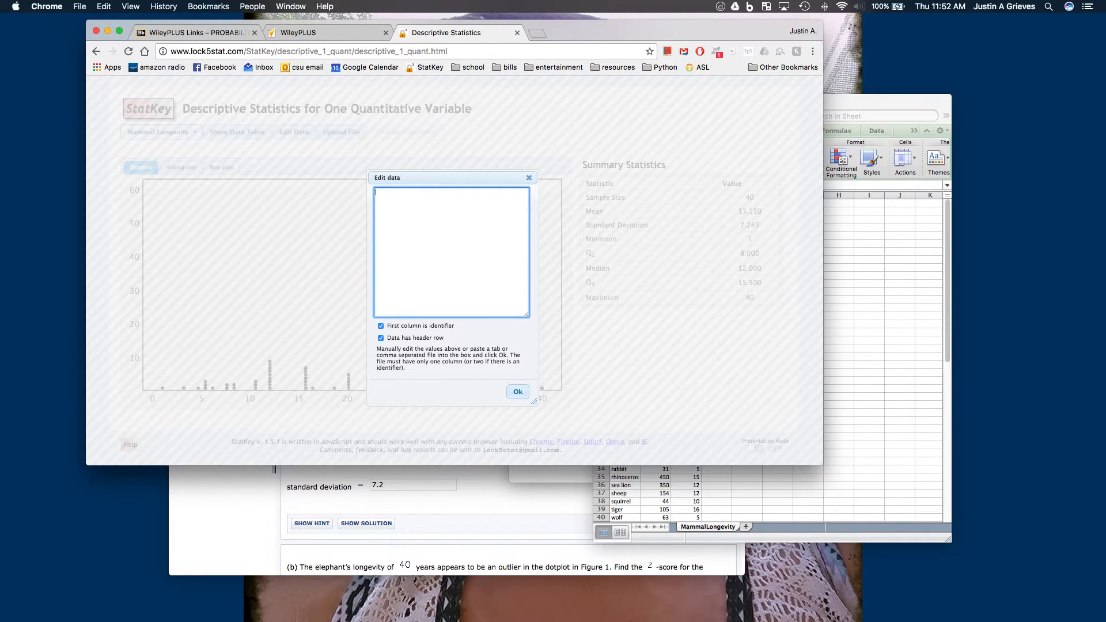
pyautogui.press('super+v')
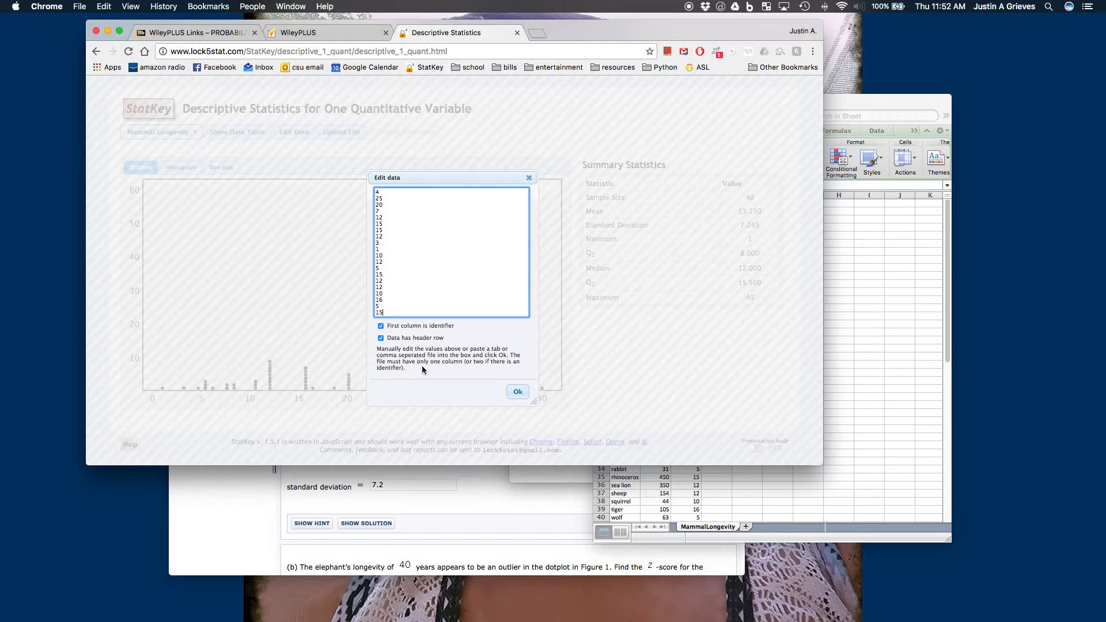
# - Turn off the first-column identifier and header row options, and apply the edited data
pyautogui.scroll(5, 421, 205)
pyautogui.click(381, 340)
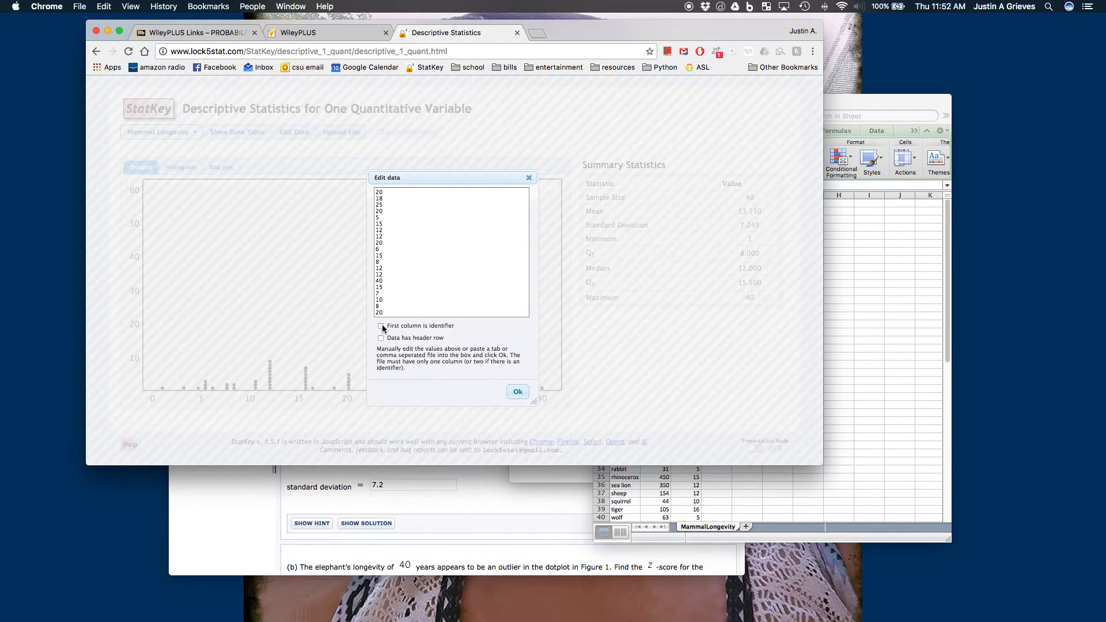
pyautogui.click(520, 393)
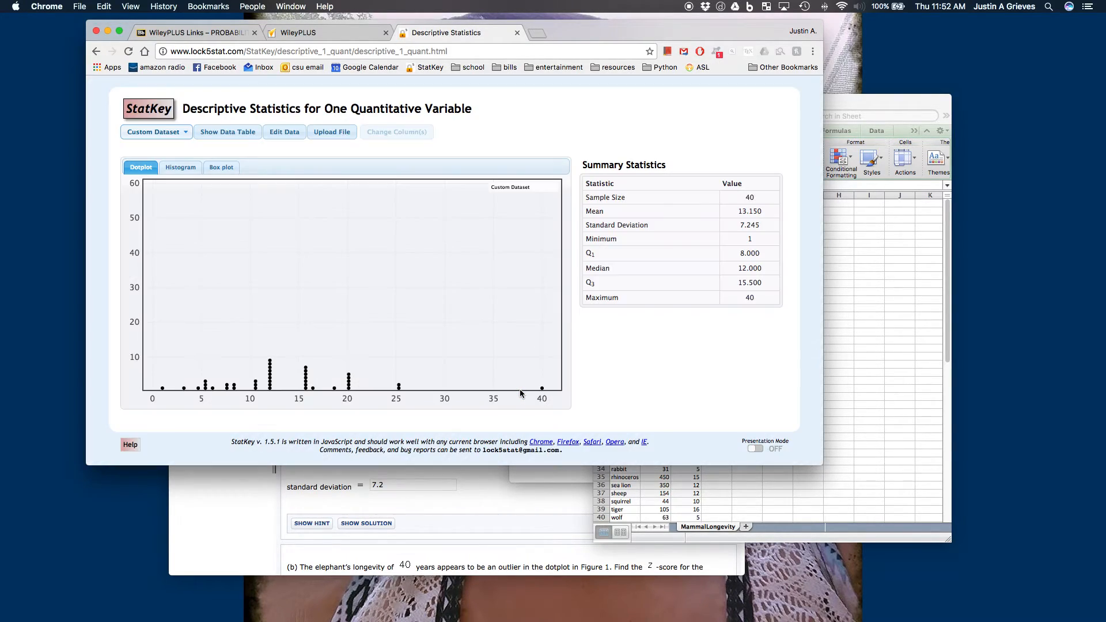